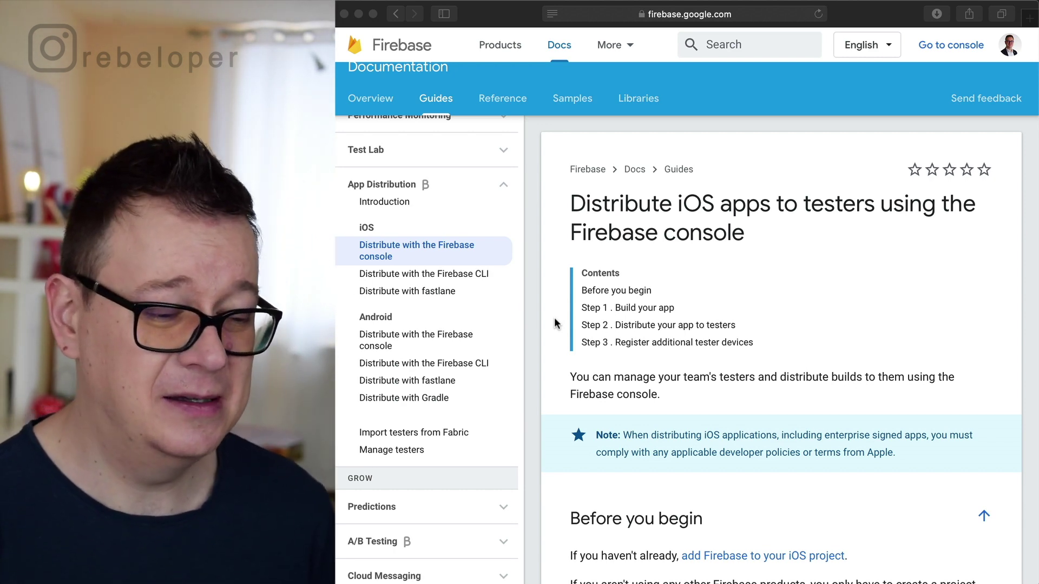
{"action": "scroll", "coordinate": [554, 324], "scroll_direction": "down", "scroll_amount": 3}
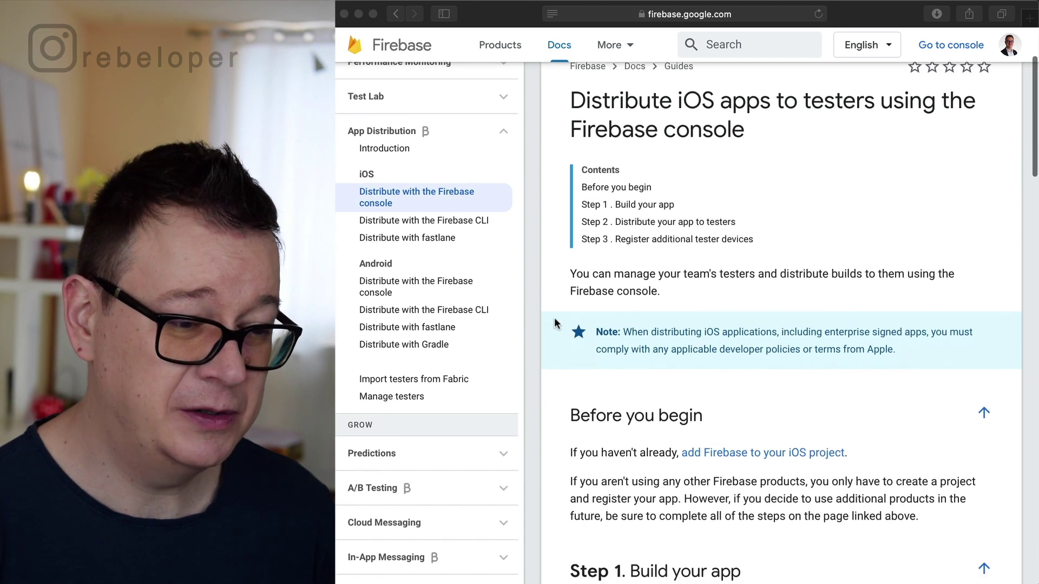
{"action": "scroll", "coordinate": [555, 323], "scroll_direction": "down", "scroll_amount": 1}
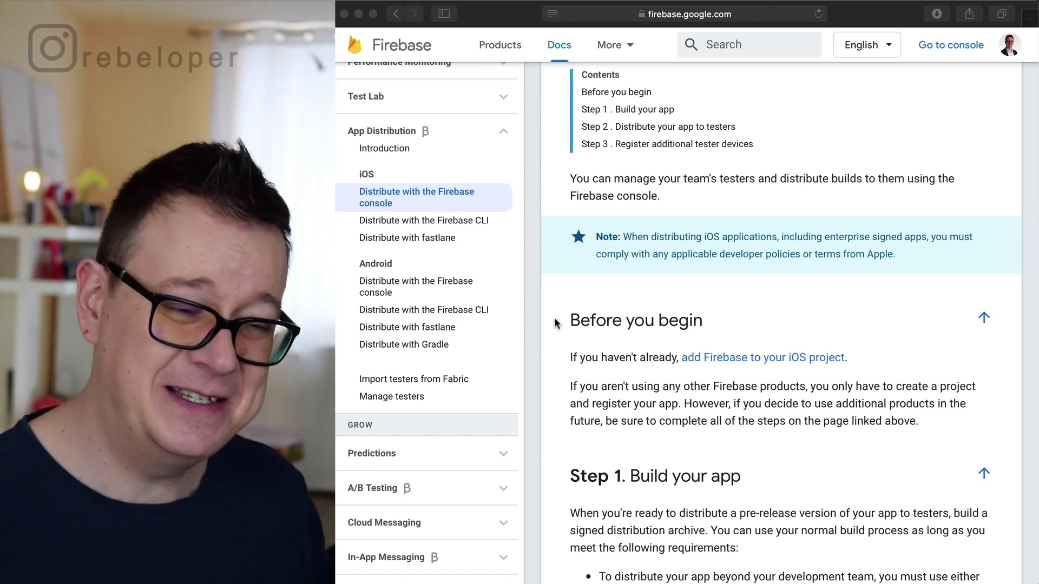
{"action": "scroll", "coordinate": [554, 318], "scroll_direction": "down", "scroll_amount": 3}
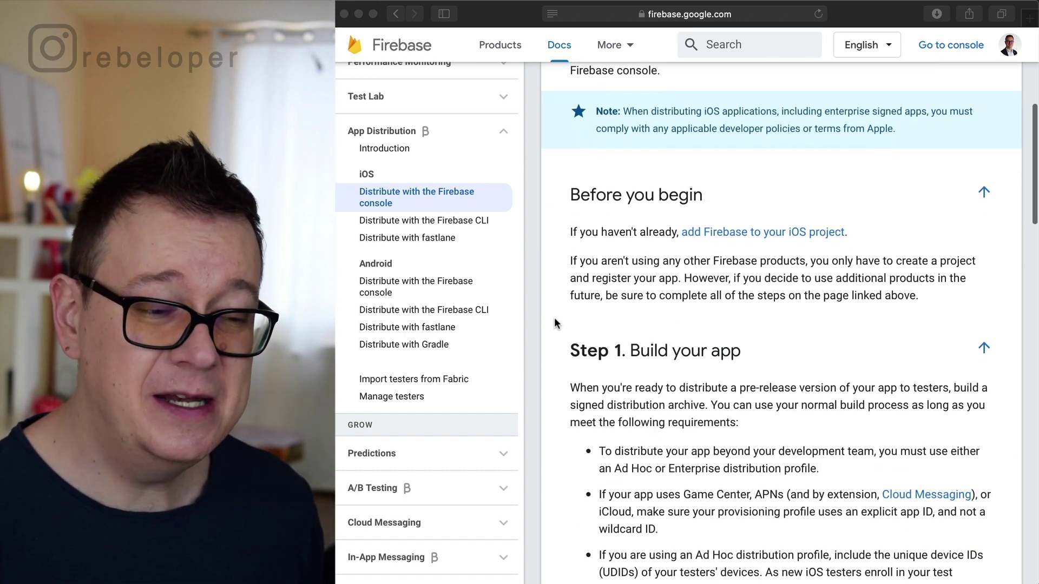
{"action": "scroll", "coordinate": [555, 319], "scroll_direction": "down", "scroll_amount": 2}
{"action": "scroll", "coordinate": [554, 323], "scroll_direction": "down", "scroll_amount": 1}
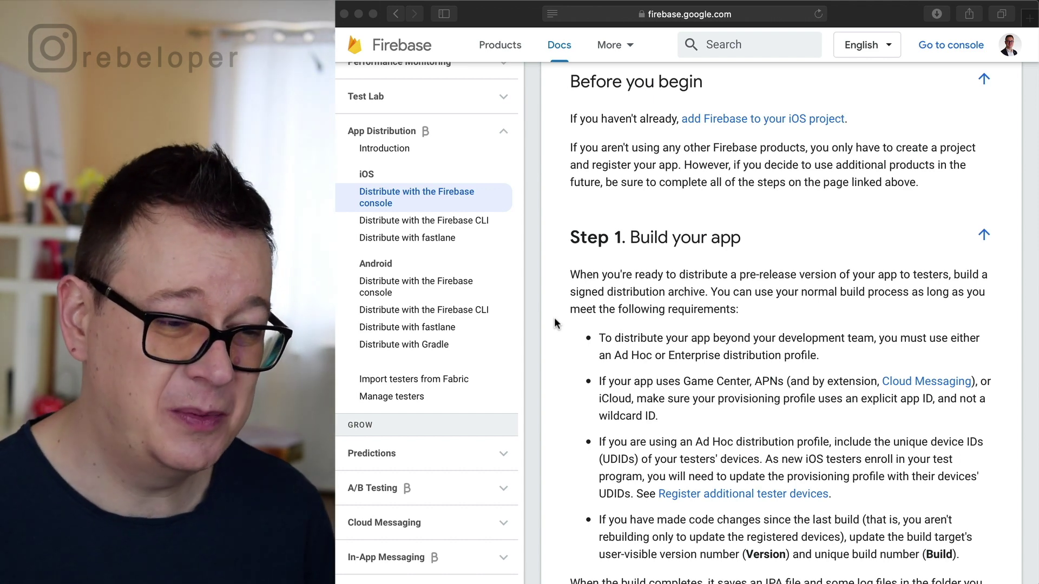
{"action": "scroll", "coordinate": [554, 318], "scroll_direction": "down", "scroll_amount": 1}
{"action": "scroll", "coordinate": [555, 319], "scroll_direction": "down", "scroll_amount": 3}
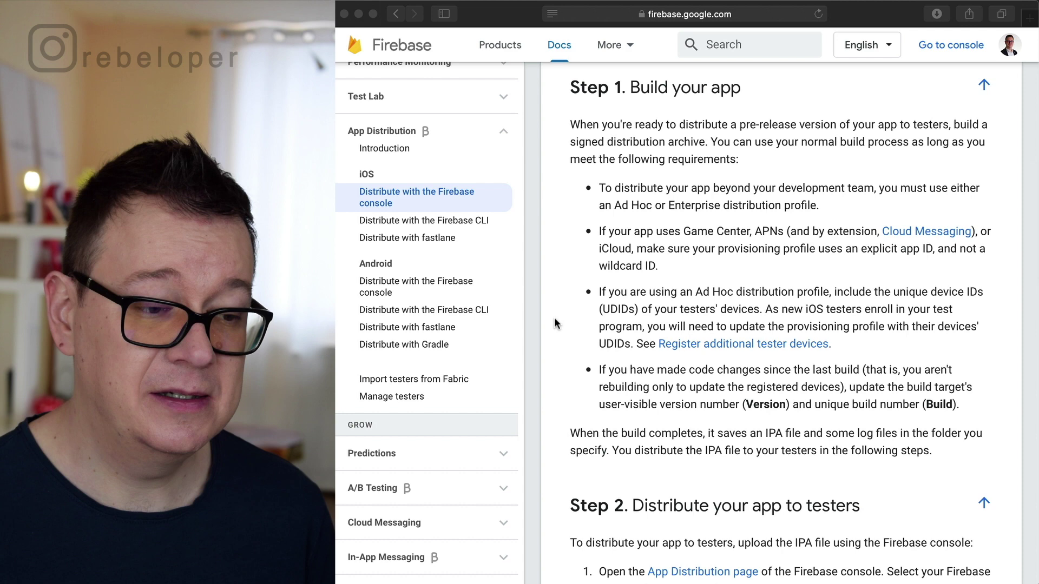
{"action": "scroll", "coordinate": [555, 318], "scroll_direction": "down", "scroll_amount": 1}
{"action": "scroll", "coordinate": [555, 318], "scroll_direction": "down", "scroll_amount": 3}
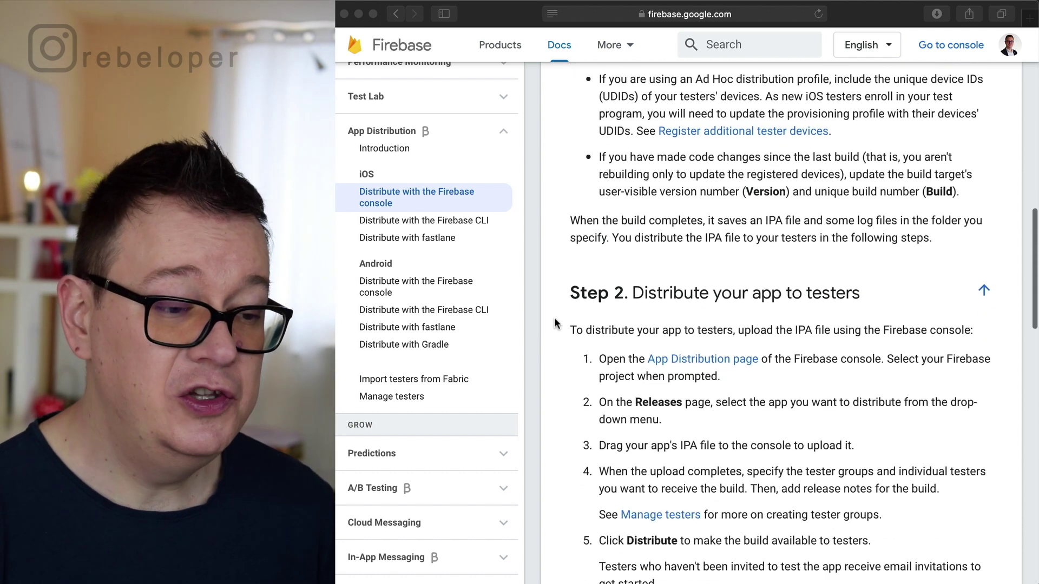
{"action": "scroll", "coordinate": [554, 318], "scroll_direction": "down", "scroll_amount": 3}
{"action": "scroll", "coordinate": [554, 319], "scroll_direction": "down", "scroll_amount": 3}
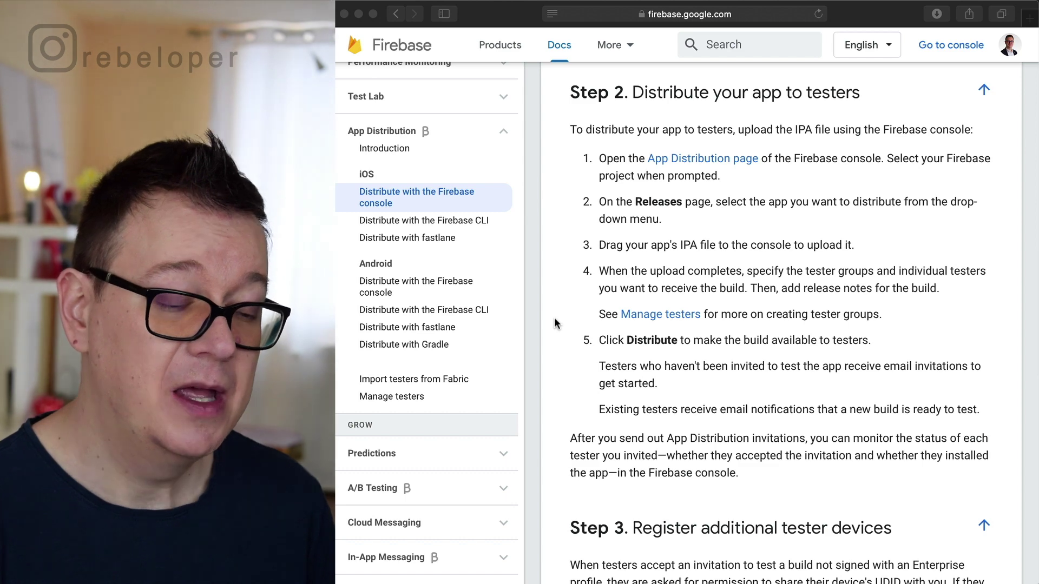
{"action": "scroll", "coordinate": [555, 319], "scroll_direction": "down", "scroll_amount": 2}
{"action": "scroll", "coordinate": [555, 319], "scroll_direction": "down", "scroll_amount": 3}
{"action": "scroll", "coordinate": [554, 318], "scroll_direction": "down", "scroll_amount": 1}
{"action": "scroll", "coordinate": [555, 323], "scroll_direction": "down", "scroll_amount": 2}
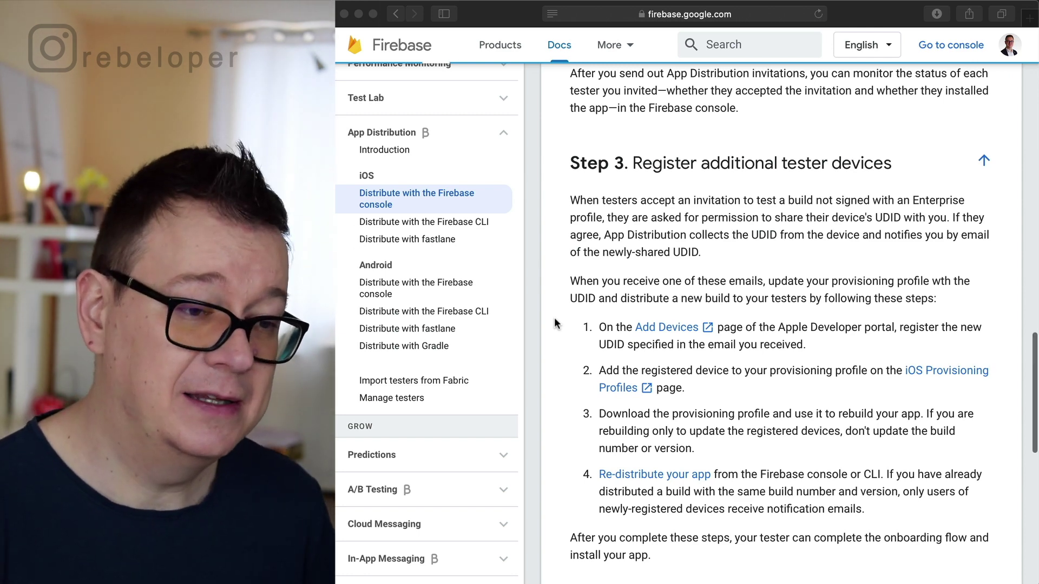
{"action": "scroll", "coordinate": [555, 318], "scroll_direction": "up", "scroll_amount": 3}
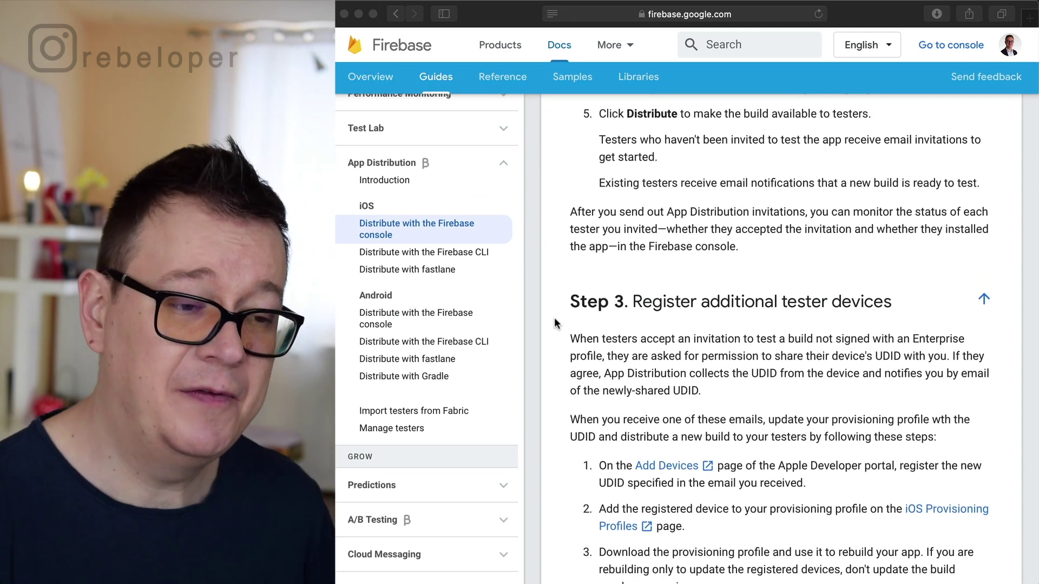
{"action": "scroll", "coordinate": [554, 318], "scroll_direction": "up", "scroll_amount": 4}
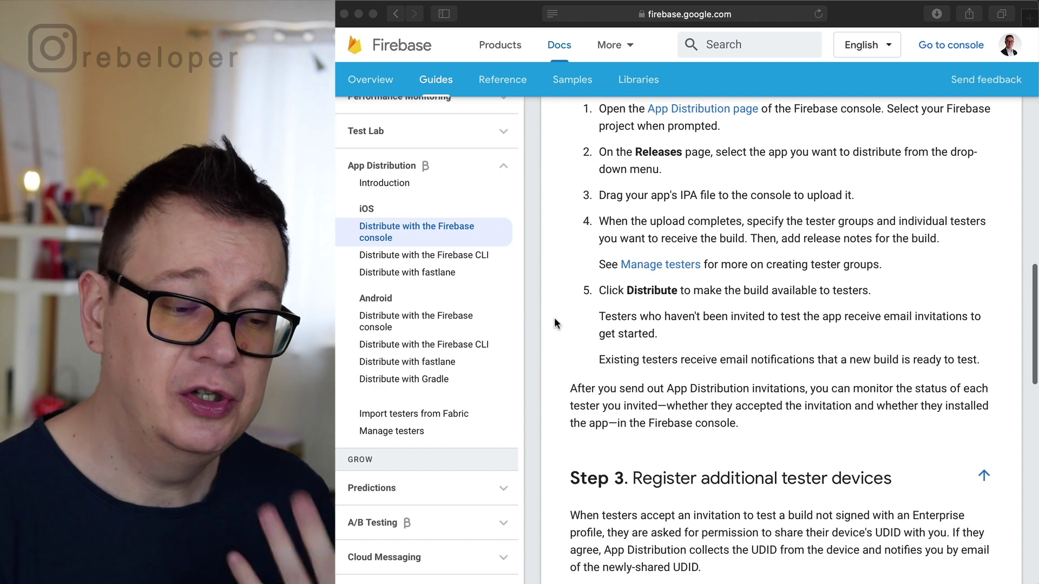
{"action": "scroll", "coordinate": [554, 318], "scroll_direction": "down", "scroll_amount": 5}
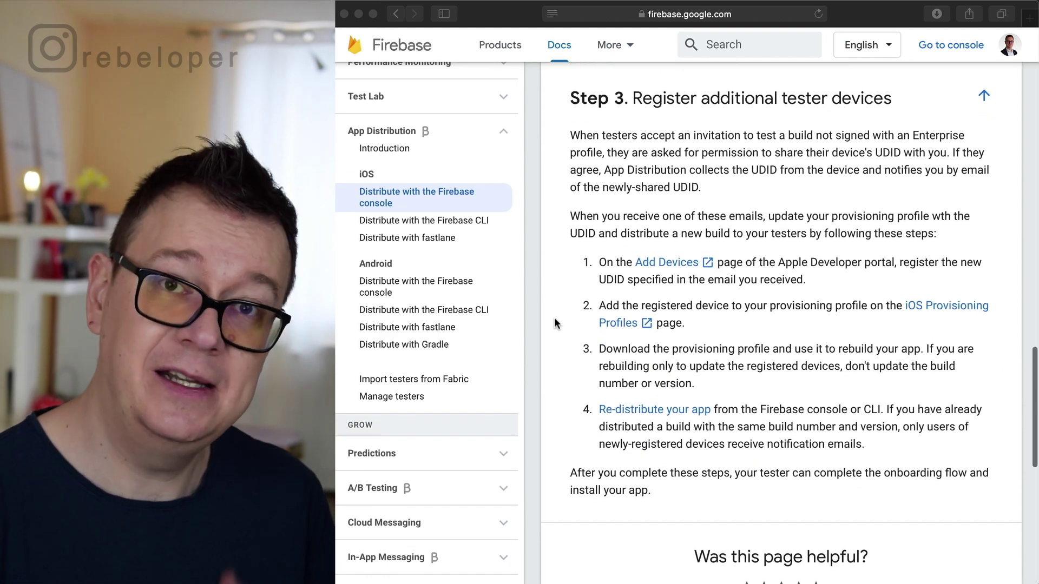